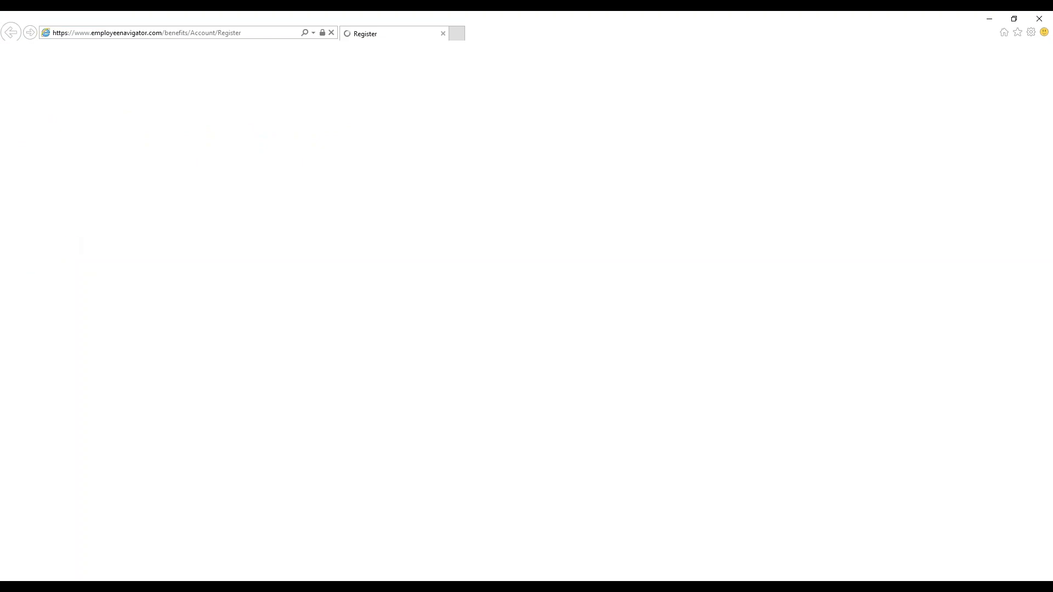
Fill in the employee's first and last name and enter Campbellllc as the company identifier on the account registration form.
left_click(441, 145)
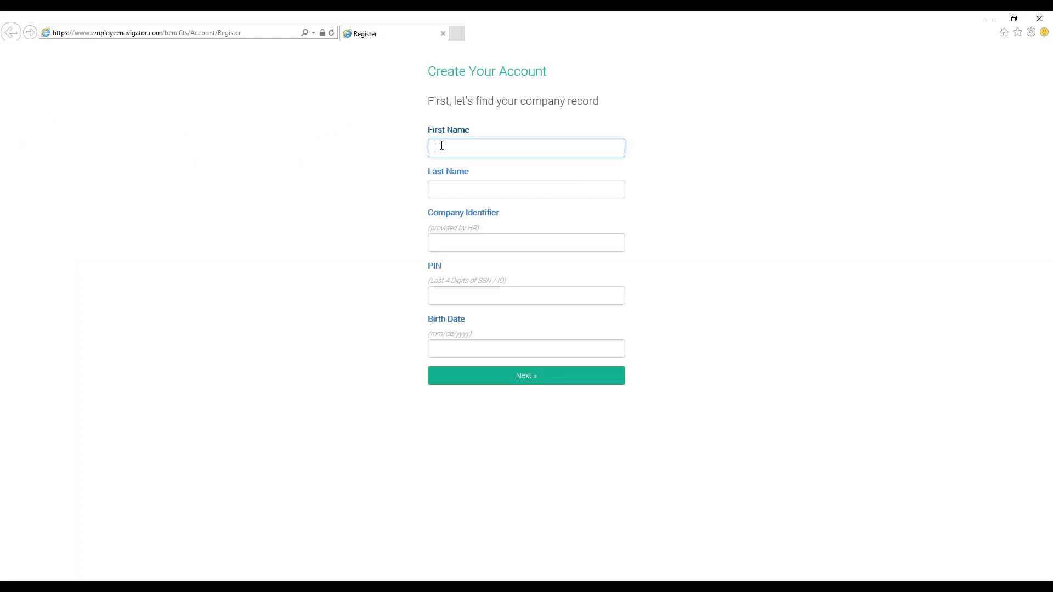
key("Tab")
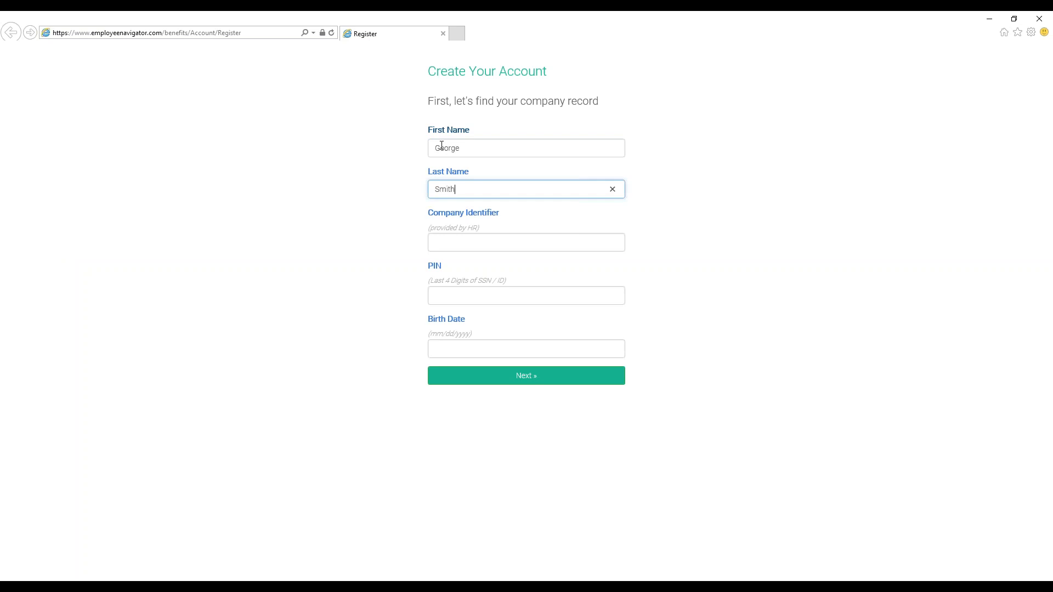
key("Tab")
type("Campb")
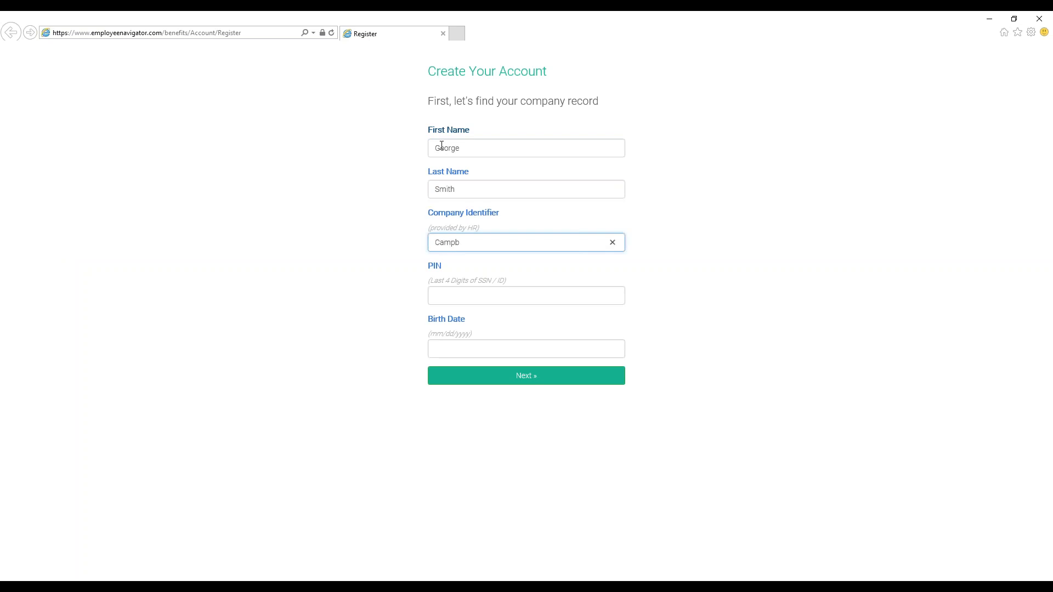
type("ellllc")
Enter the employee's PIN and birth date, and submit the company record lookup.
left_click(455, 295)
type("1234")
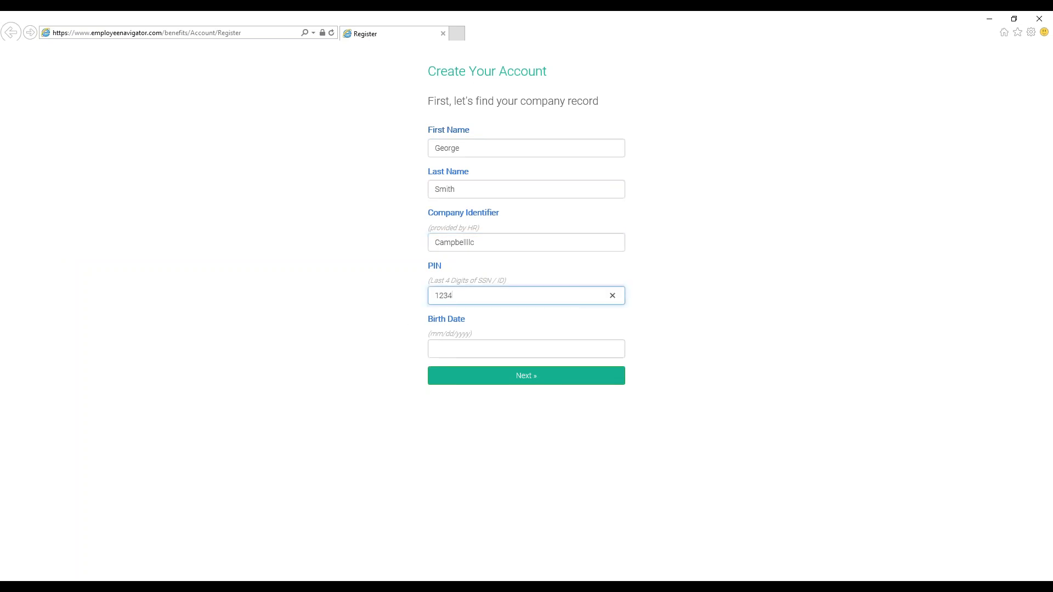
key("Tab")
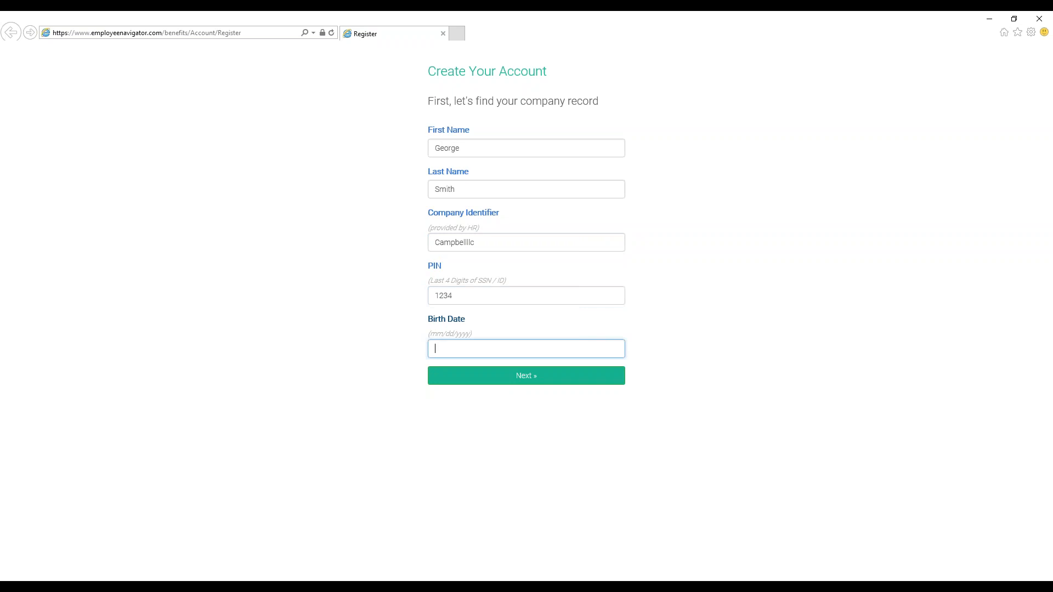
type("01/01/1990")
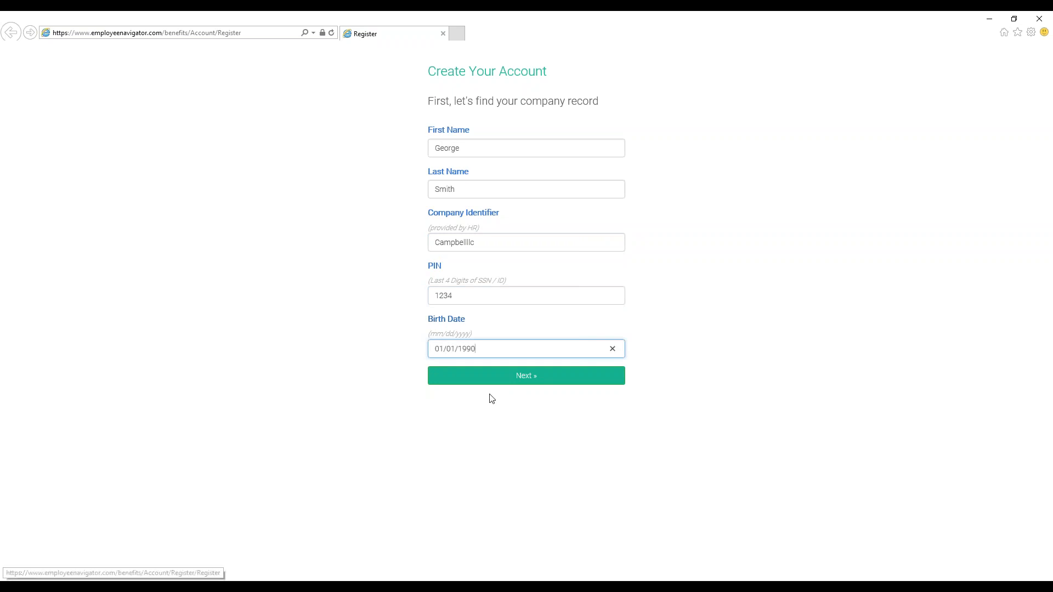
left_click(501, 382)
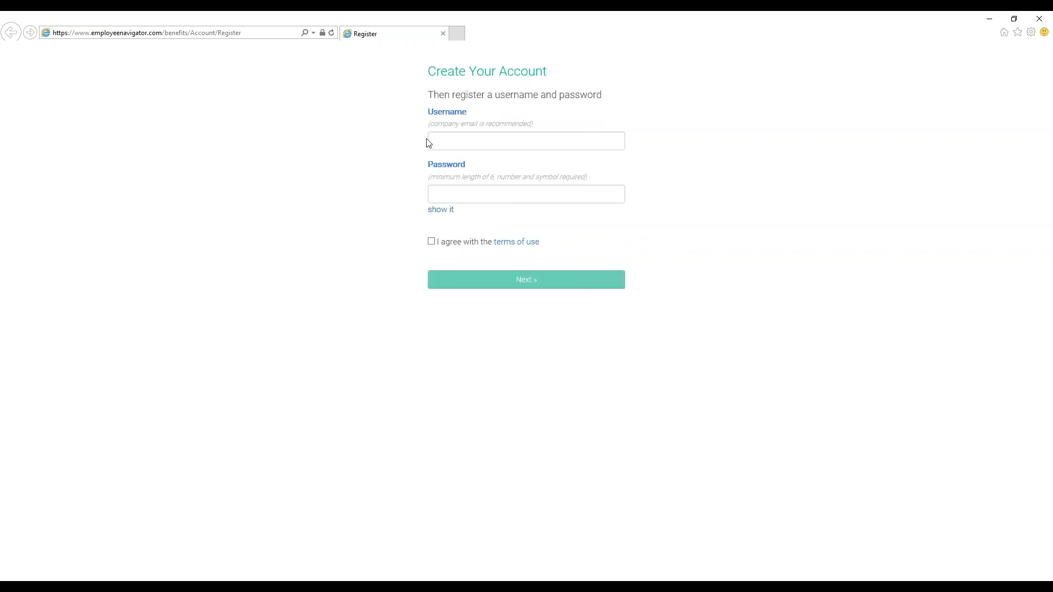
Enter the employee's company e-mail address as the username for the new account.
left_click(447, 141)
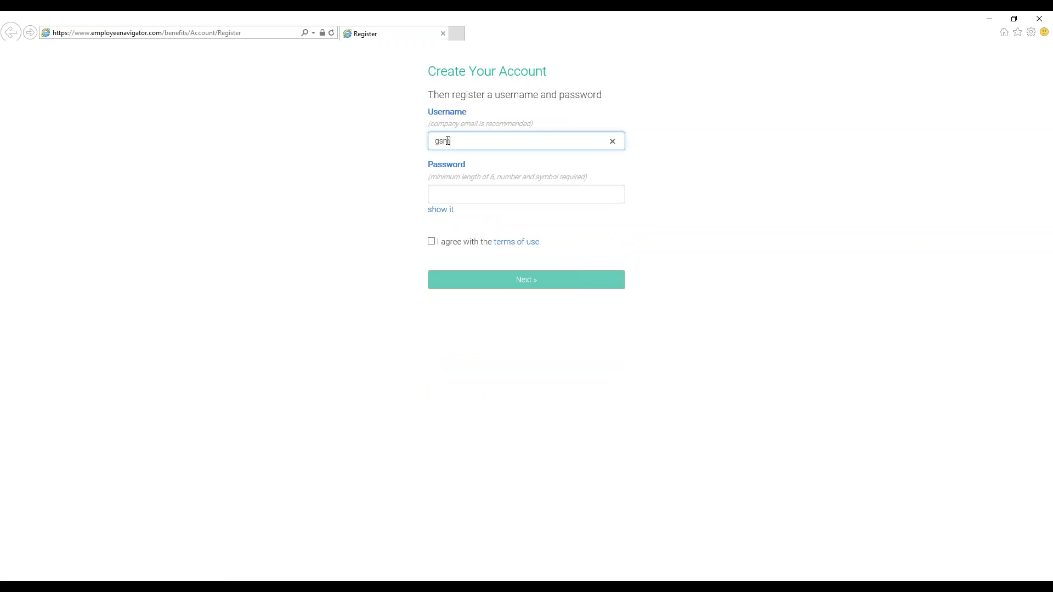
key("Tab")
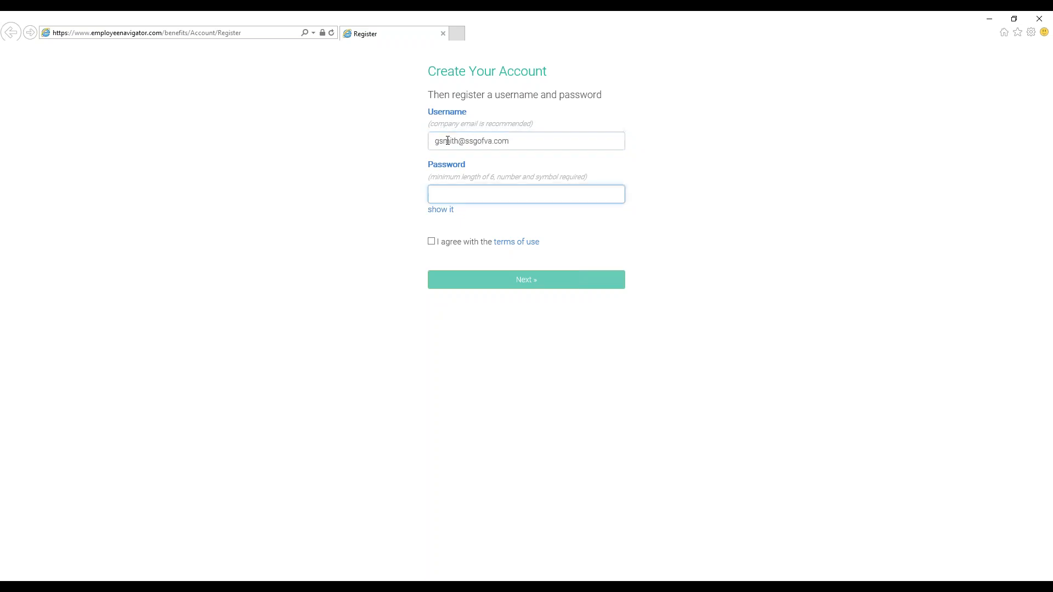
Enter the account password, accept the terms of use and submit the registration.
type("********")
left_click(431, 241)
left_click(477, 282)
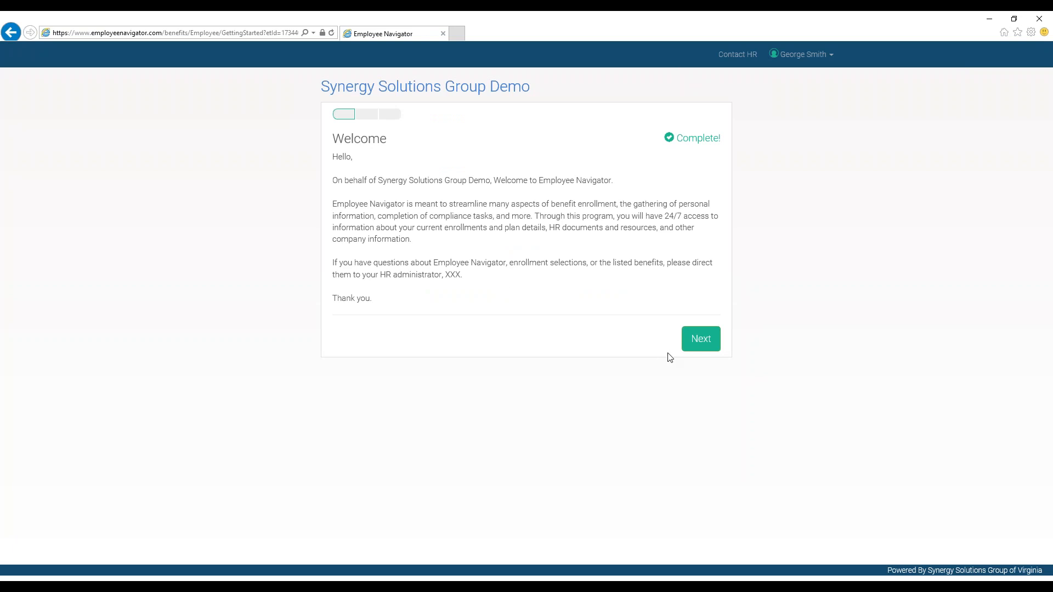
Proceed past the welcome message, sign the Electronic Signature and Consent document, and continue to the address form.
left_click(700, 342)
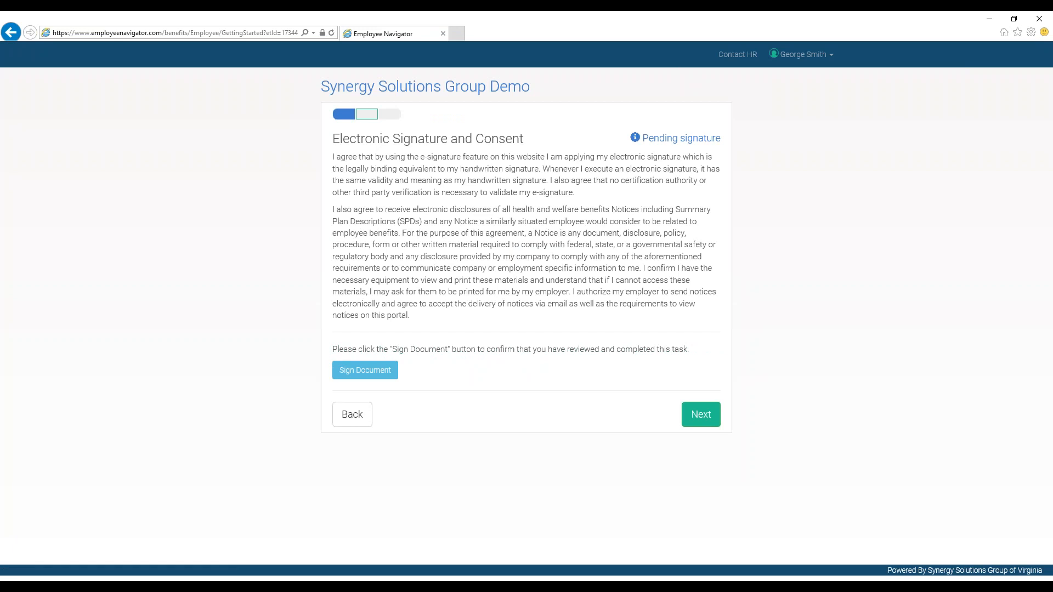
left_click(386, 375)
left_click(702, 399)
Enter the employee's street address in the first address line and leave the second line empty.
left_click(405, 170)
type("1234")
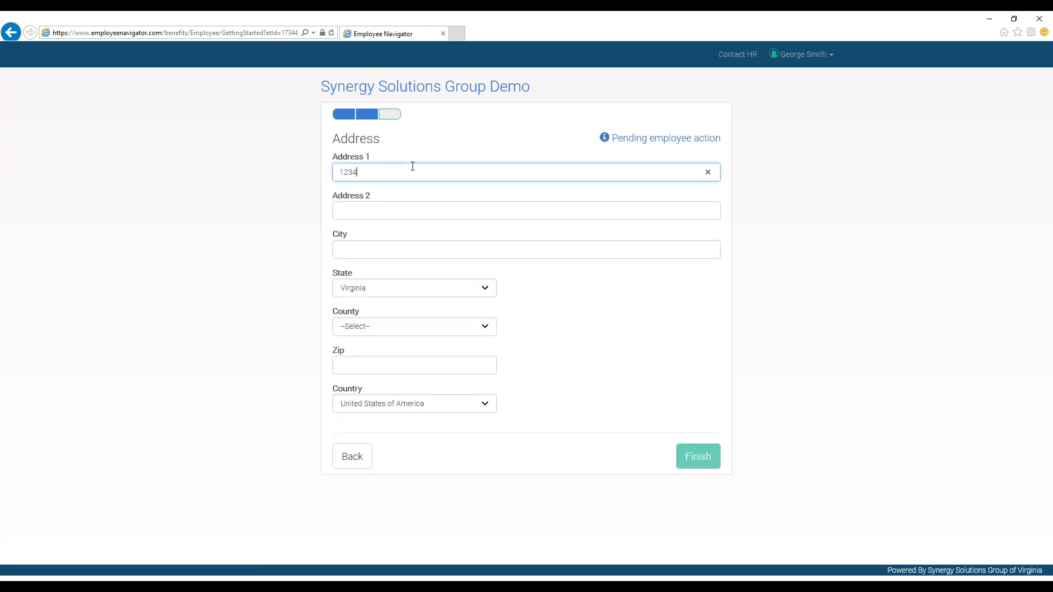
type(" Main Street")
key("Tab")
key("Tab")
Enter the employee's city of residence in the address form.
type("Rihm")
key("BackSpace")
type("c")
key("BackSpace")
key("BackSpace")
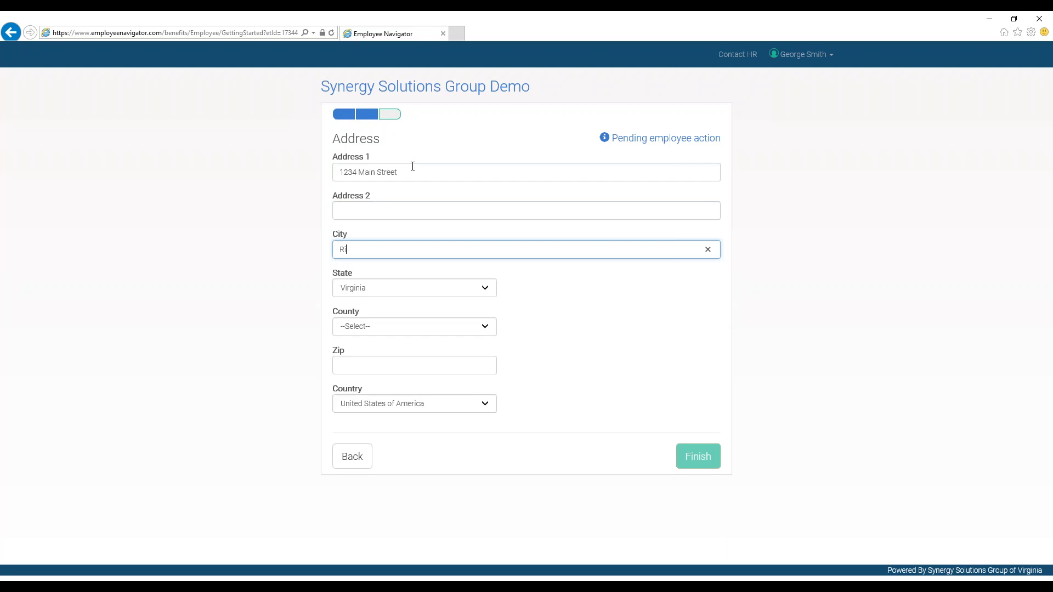
type("chmond")
key("Tab")
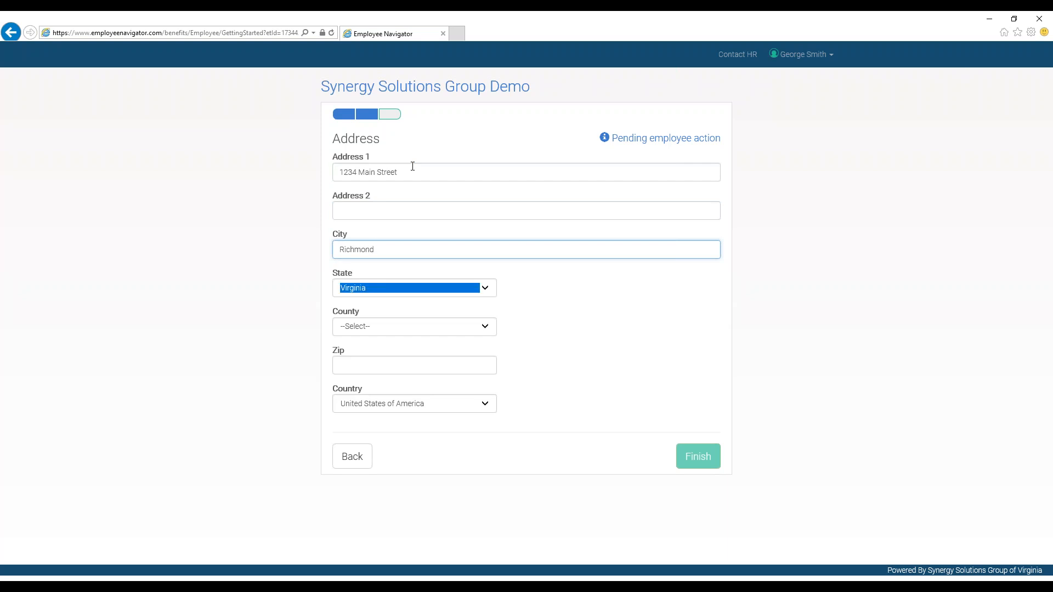
Choose the employee's county, enter the zip code and finish the getting-started tasks.
key("Tab")
key("h")
key("Tab")
type("23229")
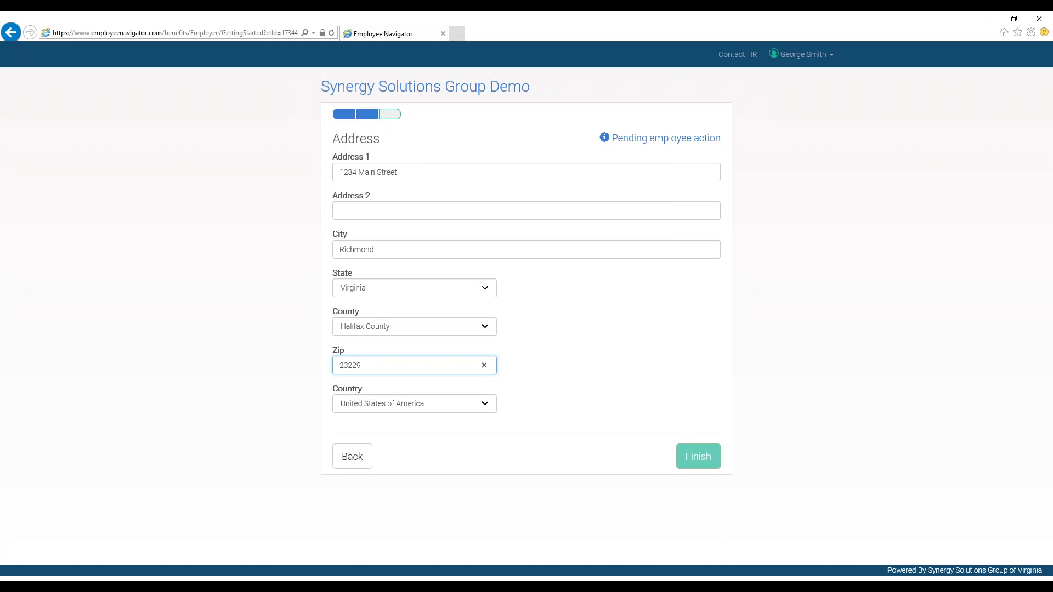
left_click(697, 457)
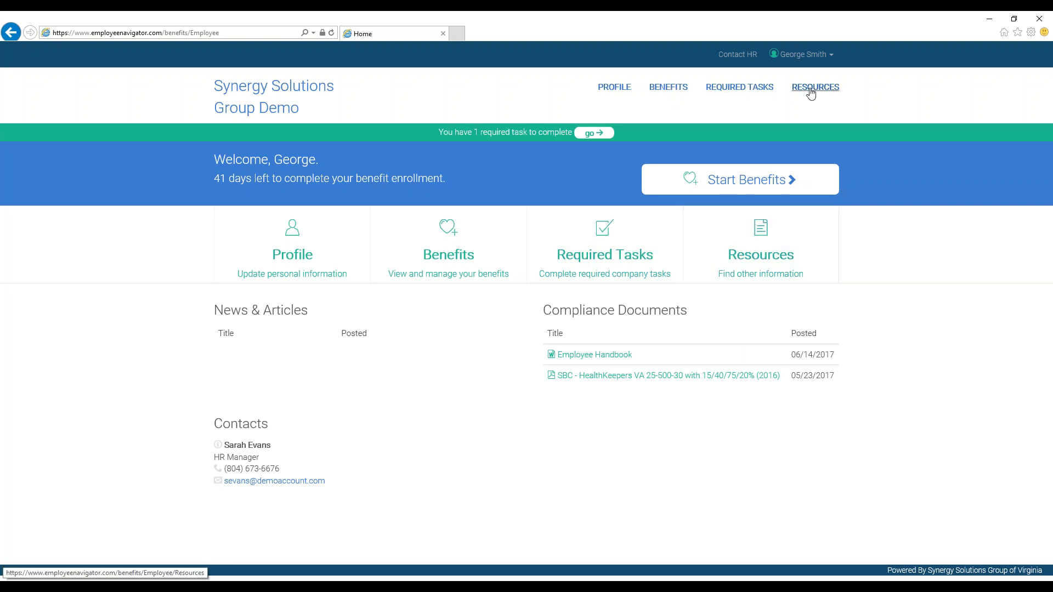
Review the options offered under Profile, Benefits, Required Tasks and Resources on the employee home page.
left_click(289, 257)
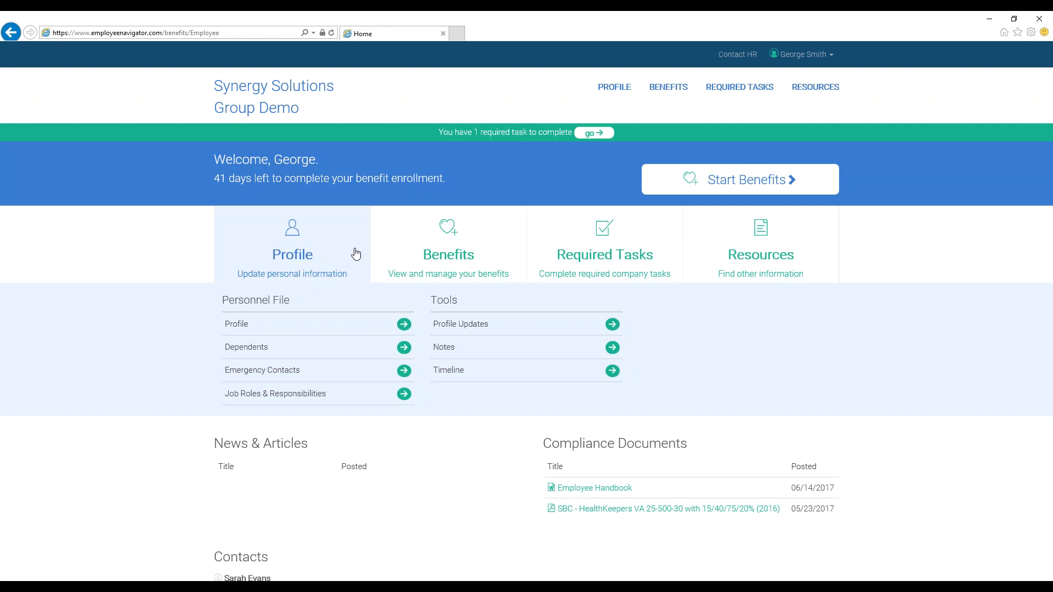
left_click(401, 248)
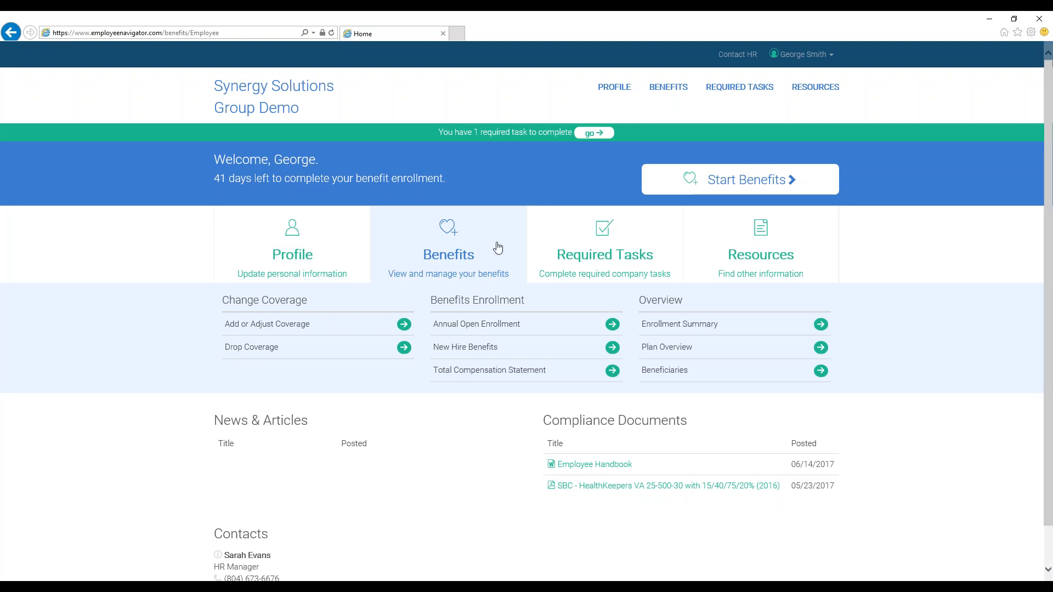
mouse_move(547, 241)
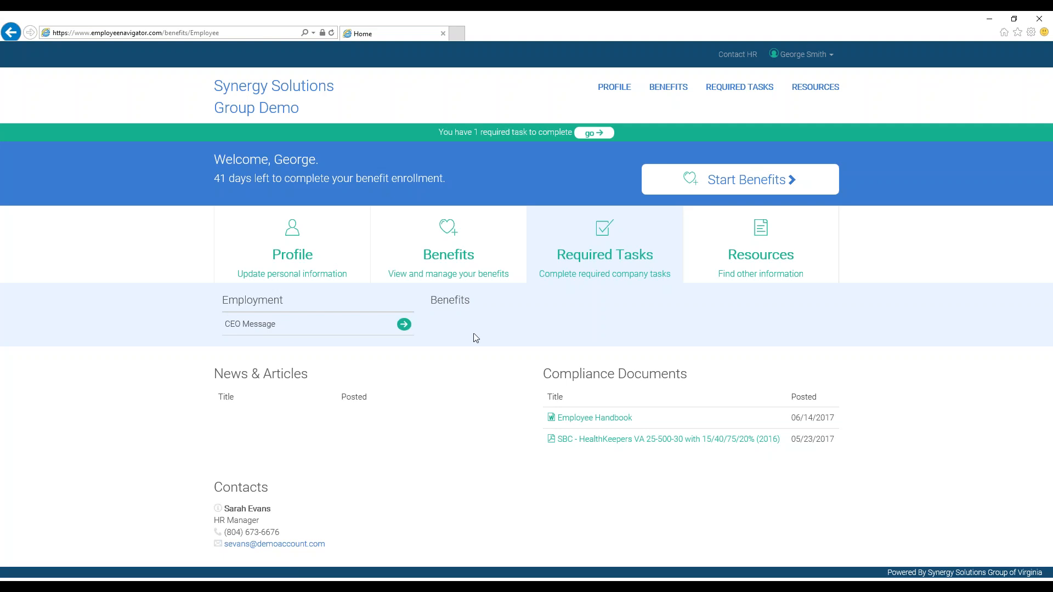
left_click(725, 249)
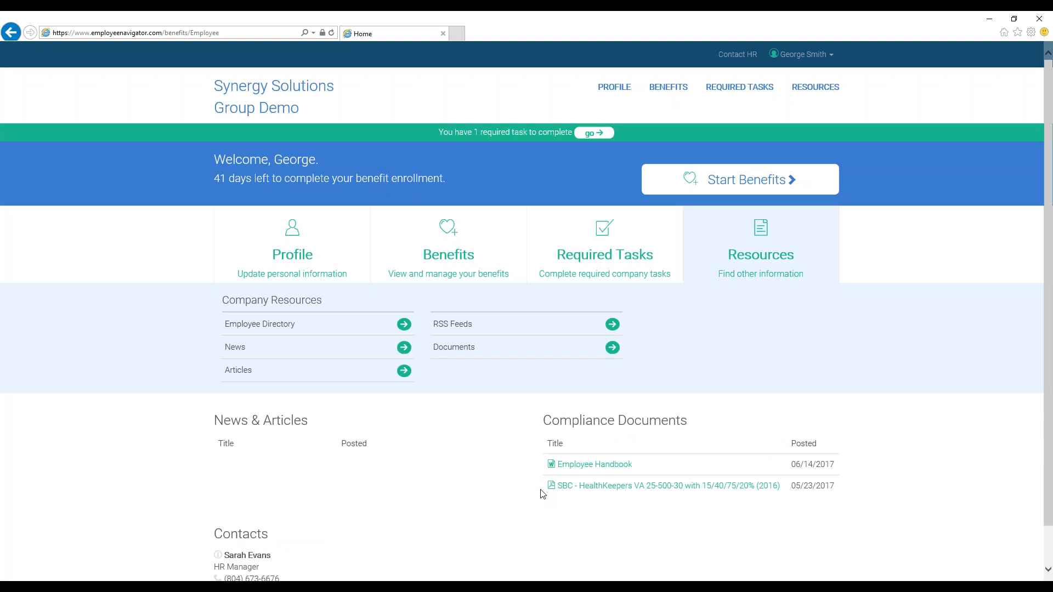
Look over the home page's Contacts section and display the Contact HR details.
scroll(418, 508, "down", 1)
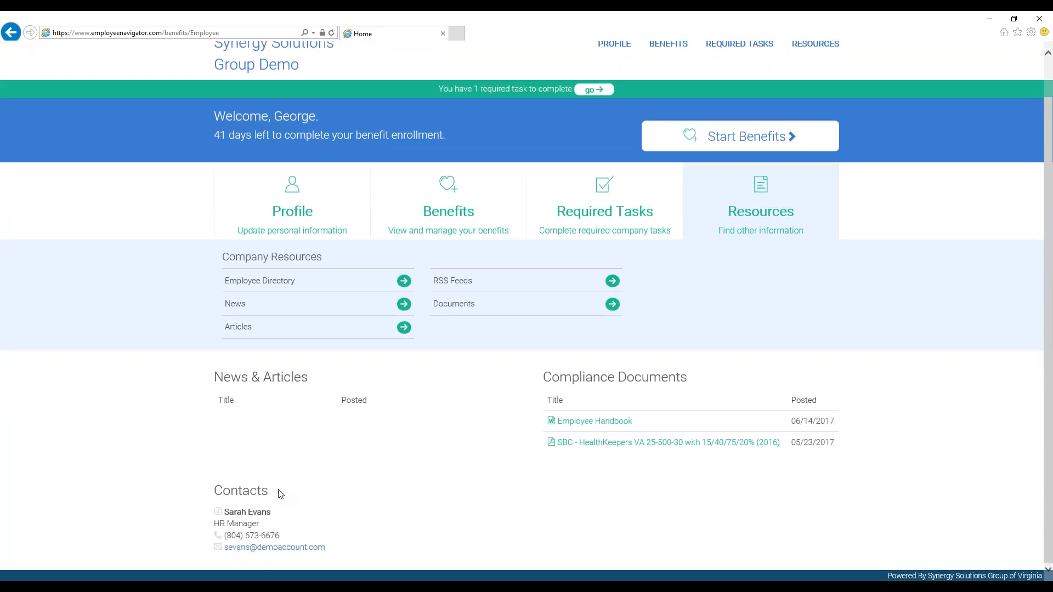
scroll(281, 493, "up", 1)
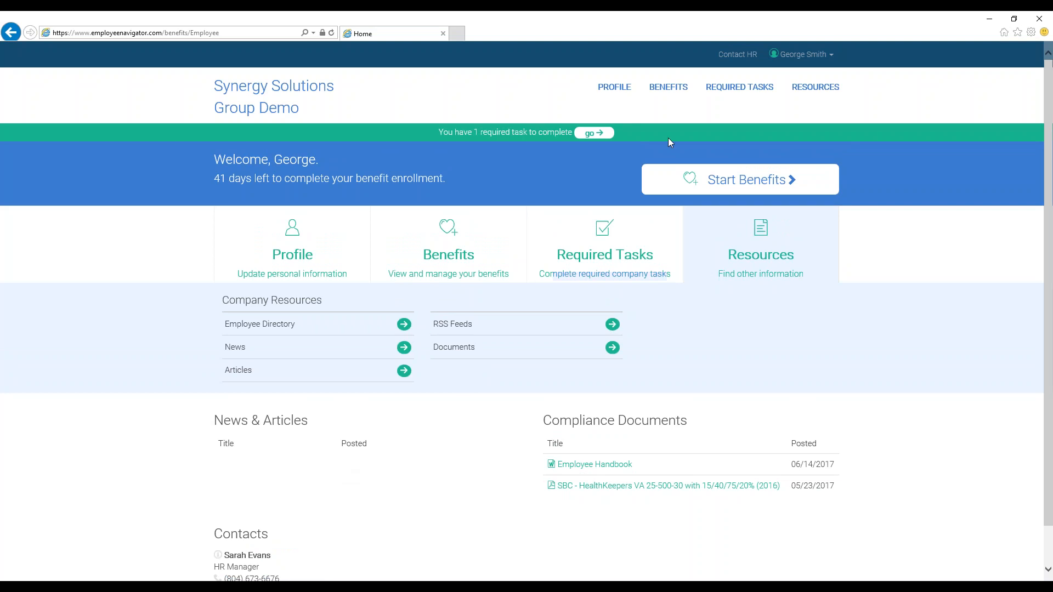
left_click(735, 57)
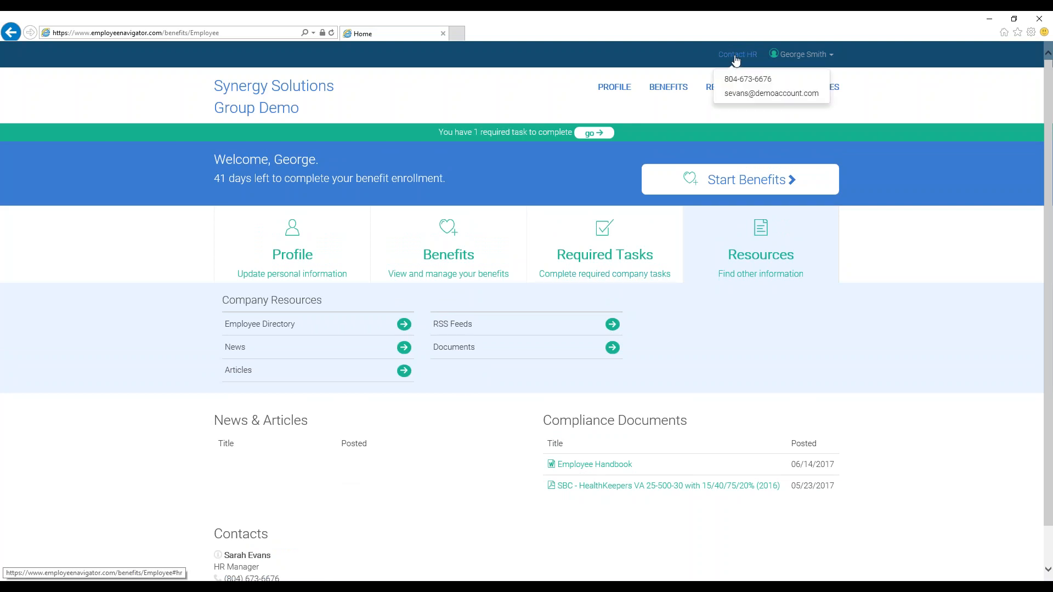